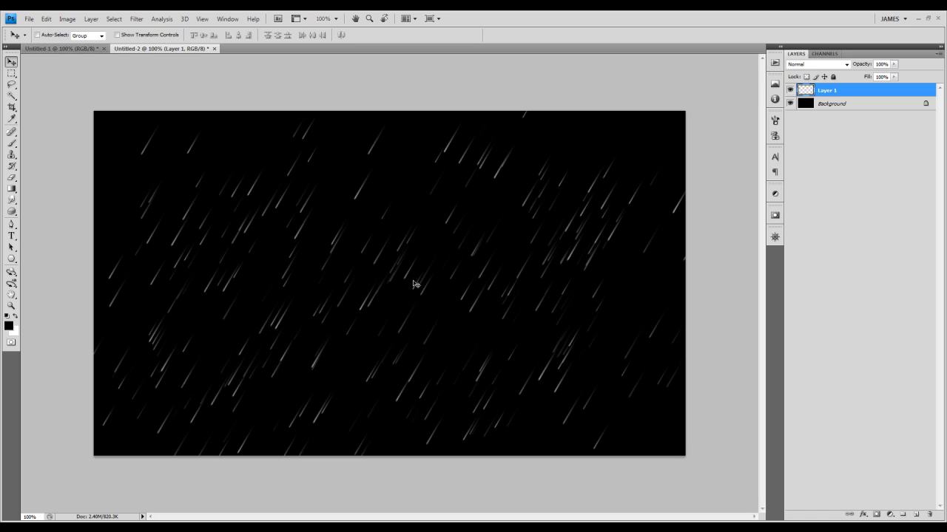
# Step: Switch from the rain example to the blank white Untitled-1 document
pyautogui.click(66, 49)
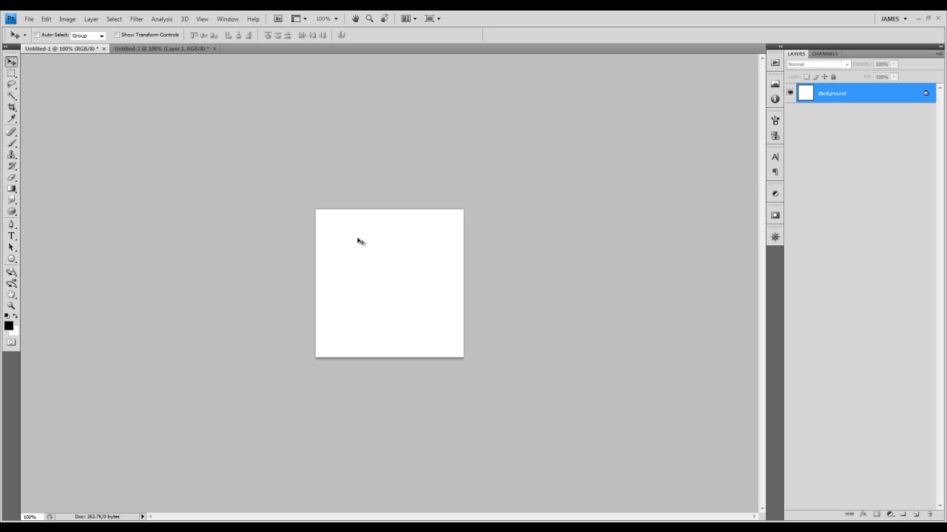
# Step: Add a new empty Layer 1 above the Background layer
pyautogui.click(92, 21)
pyautogui.moveTo(97, 30)
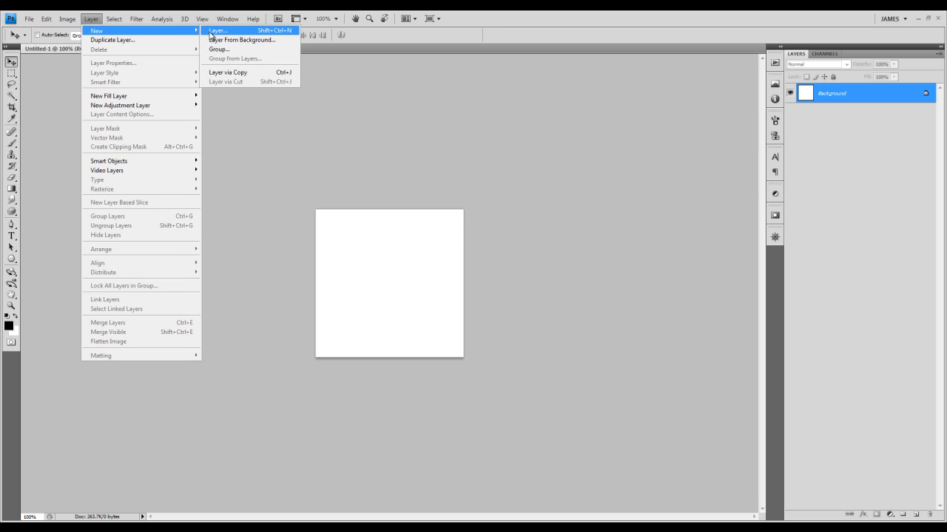
pyautogui.click(215, 34)
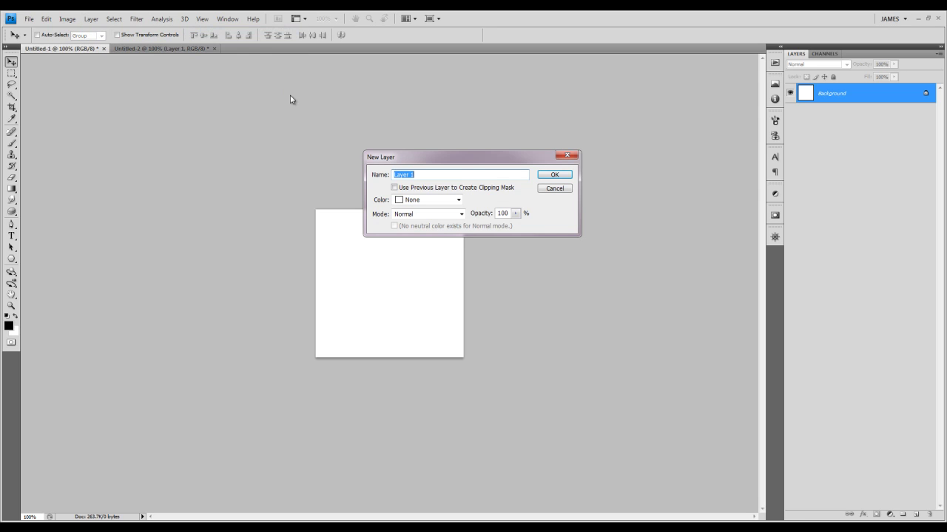
pyautogui.click(541, 176)
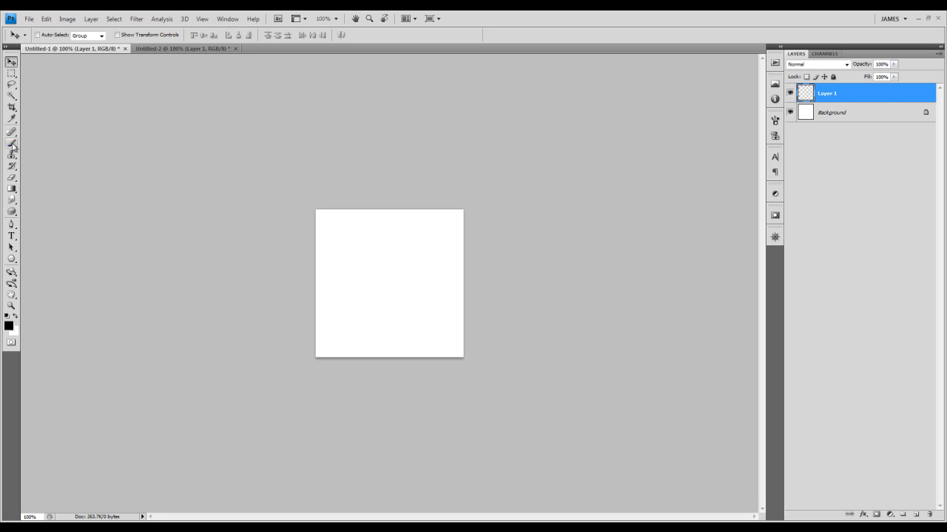
# Step: Select the Brush tool with the 5 px hard round tip
pyautogui.click(12, 144)
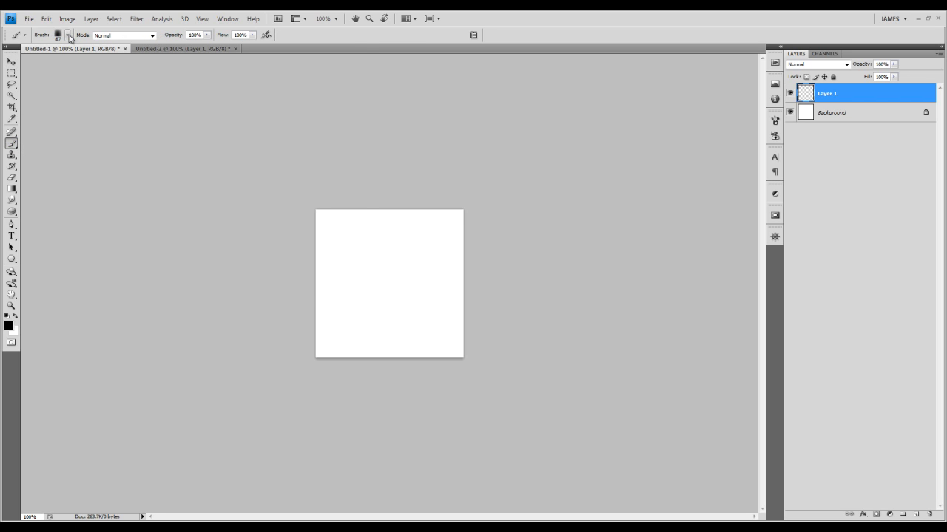
pyautogui.click(68, 35)
pyautogui.click(344, 228)
pyautogui.click(344, 114)
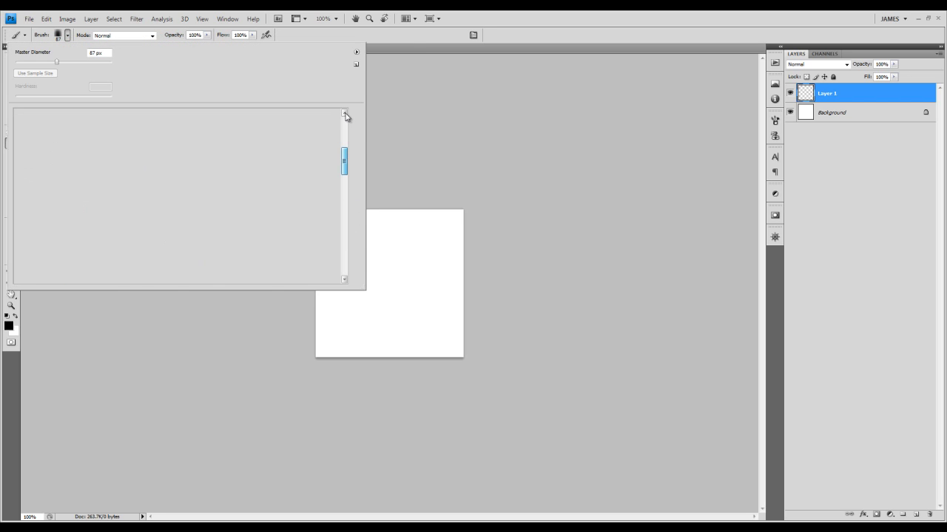
pyautogui.click(89, 134)
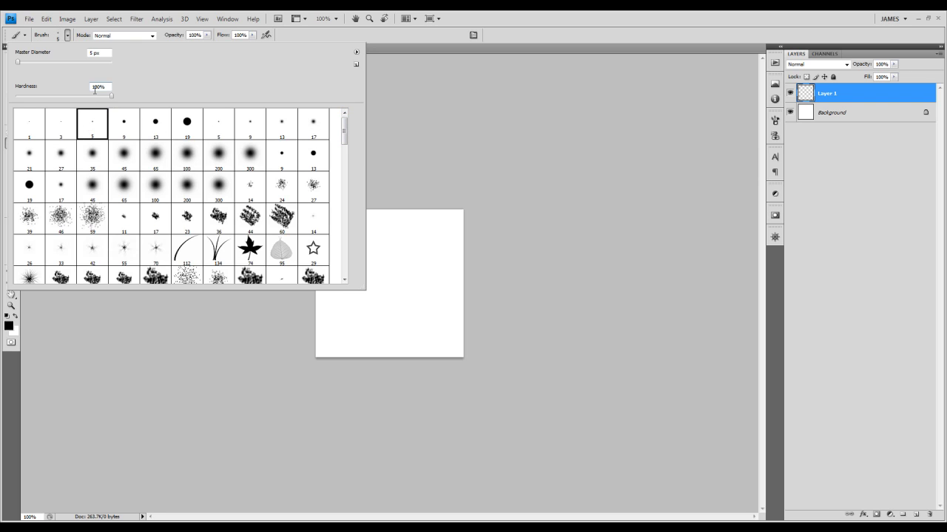
pyautogui.doubleClick(92, 126)
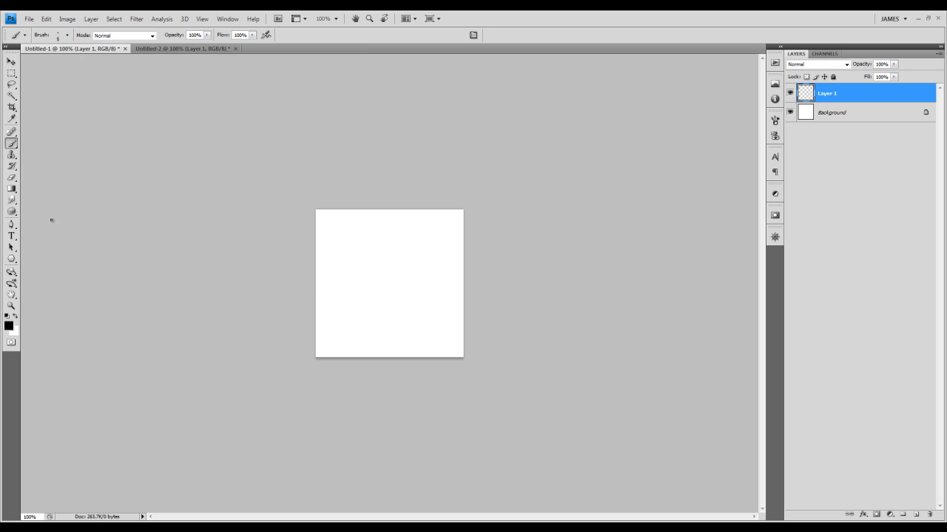
# Step: Keep black as the foreground colour and paint a short vertical line near the canvas centre
pyautogui.click(10, 325)
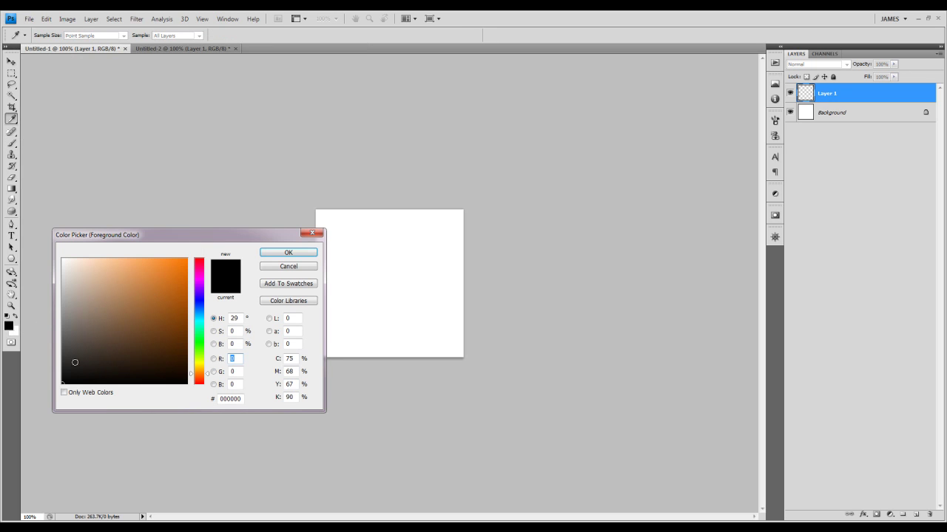
pyautogui.click(274, 254)
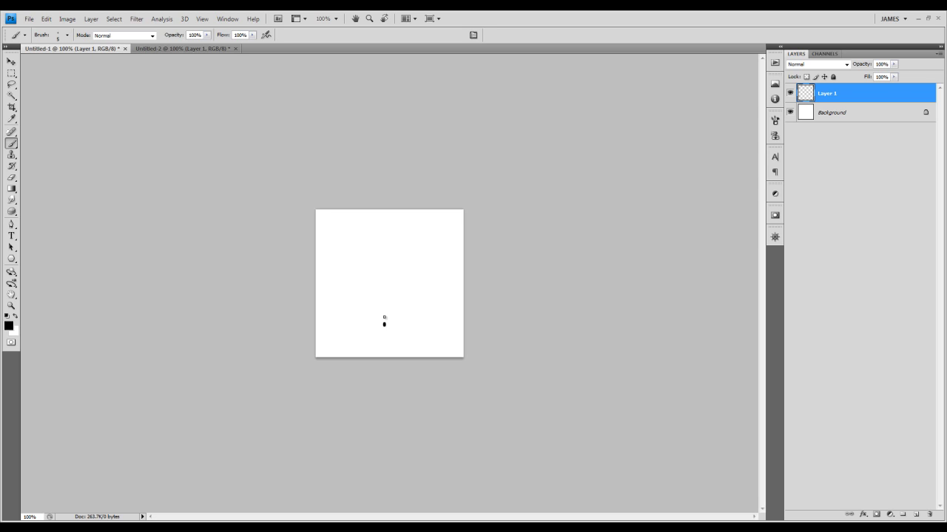
pyautogui.moveTo(385, 292); pyautogui.dragTo(385, 276)
# Step: Softly erase the line's top with a 200 px soft eraser at 55% flow
pyautogui.click(11, 178)
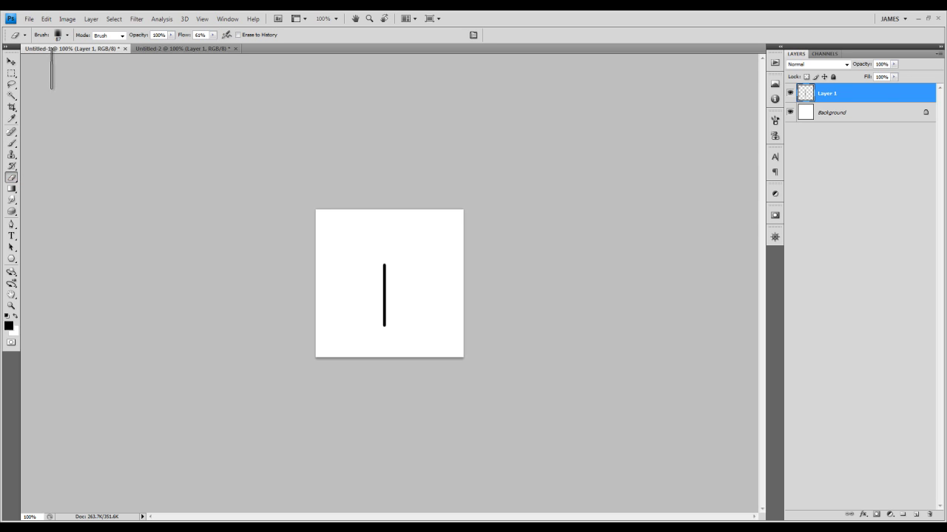
pyautogui.click(67, 35)
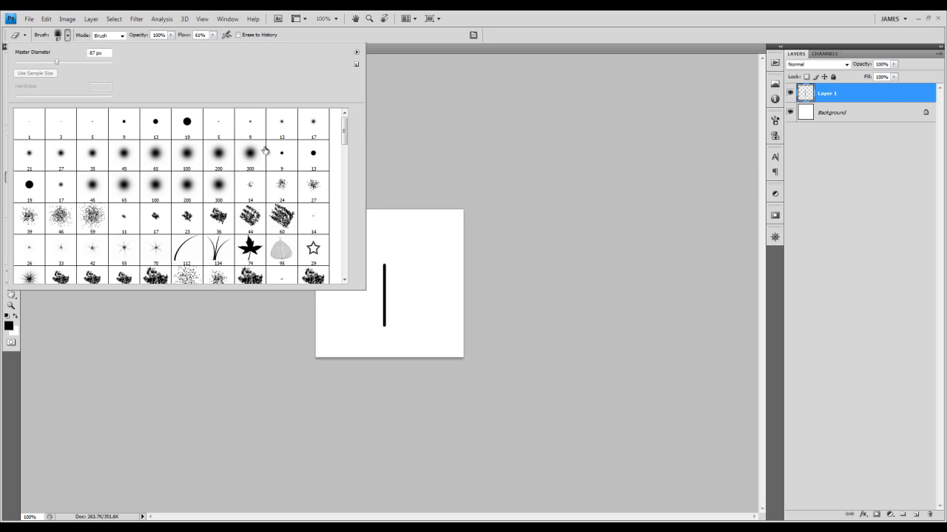
pyautogui.click(219, 157)
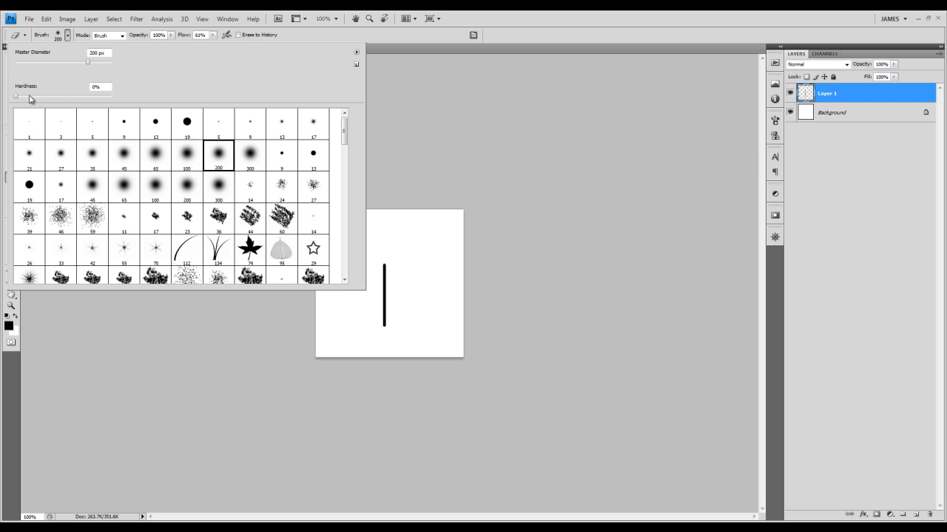
pyautogui.doubleClick(217, 156)
pyautogui.click(213, 35)
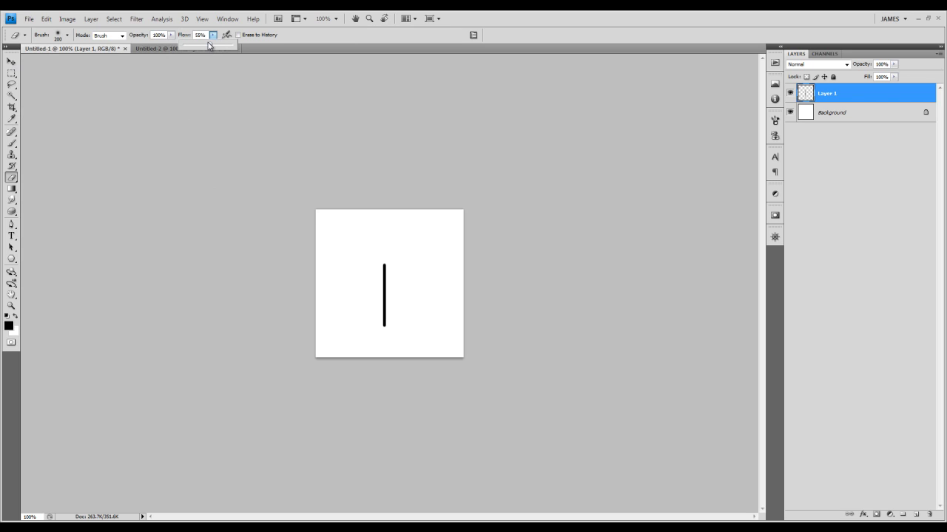
pyautogui.click(320, 41)
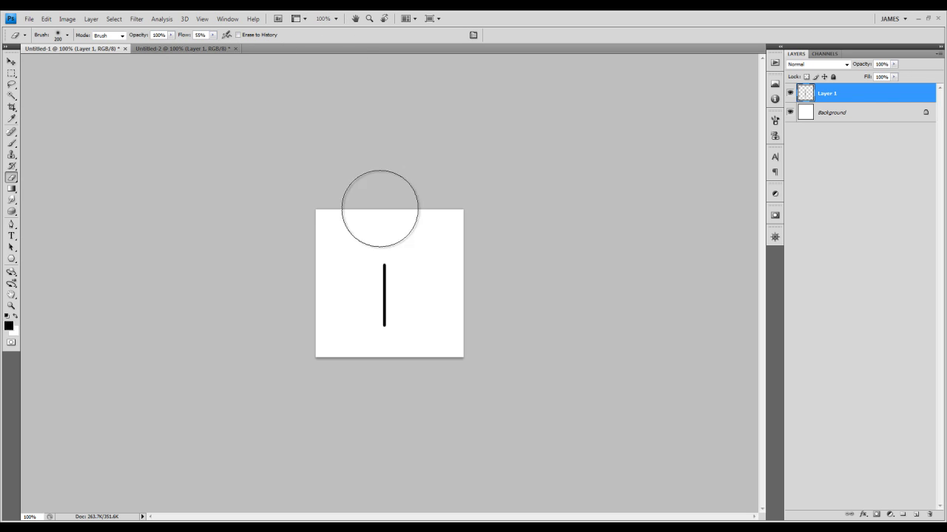
pyautogui.moveTo(380, 237); pyautogui.dragTo(401, 242)
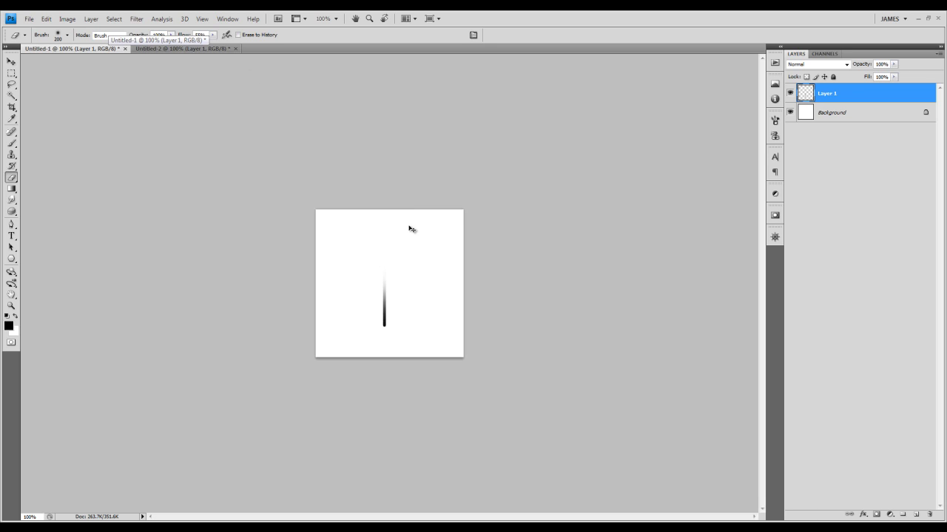
# Step: Rotate the streak about 31° clockwise with Free Transform and commit it
pyautogui.hotkey('ctrl', 't')
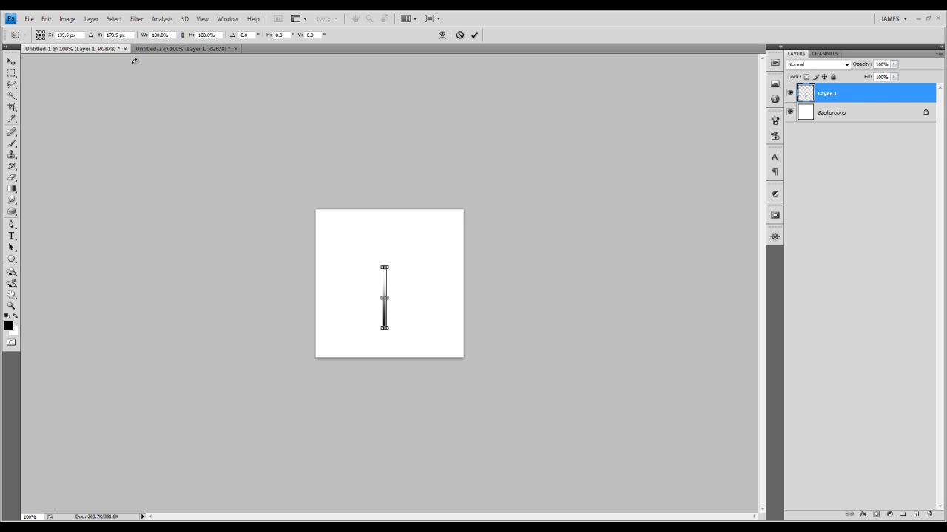
pyautogui.click(47, 20)
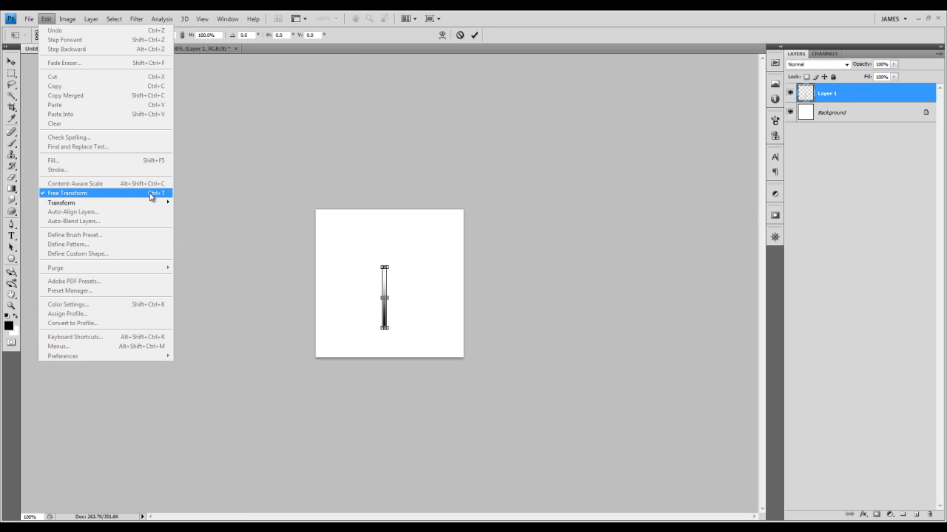
pyautogui.click(361, 39)
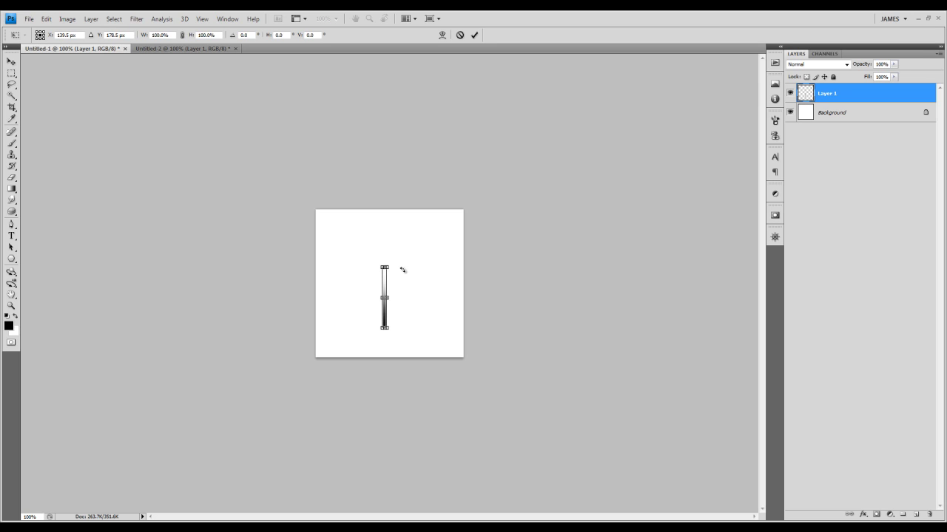
pyautogui.moveTo(419, 257); pyautogui.dragTo(434, 279)
pyautogui.press('Return')
pyautogui.press('e')
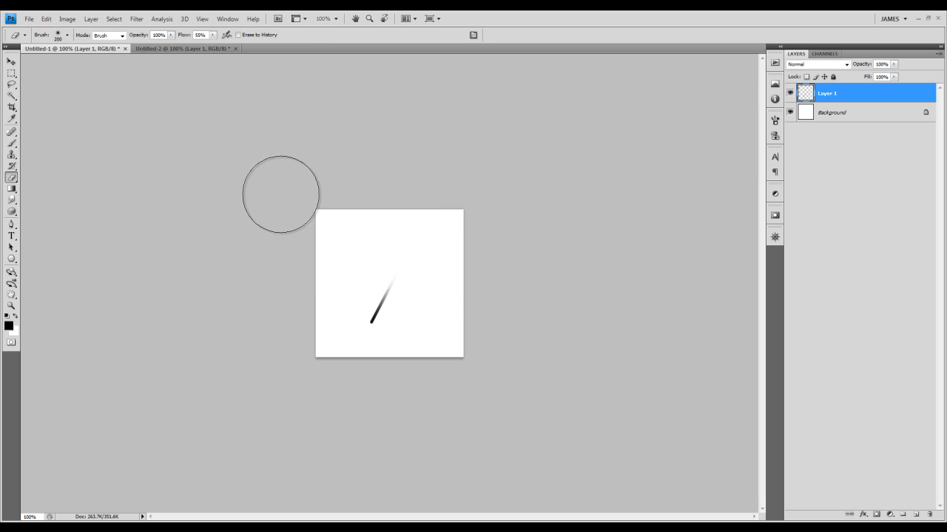
# Step: Enlarge the streak slightly with a second free transform and commit it
pyautogui.hotkey('ctrl', 't')
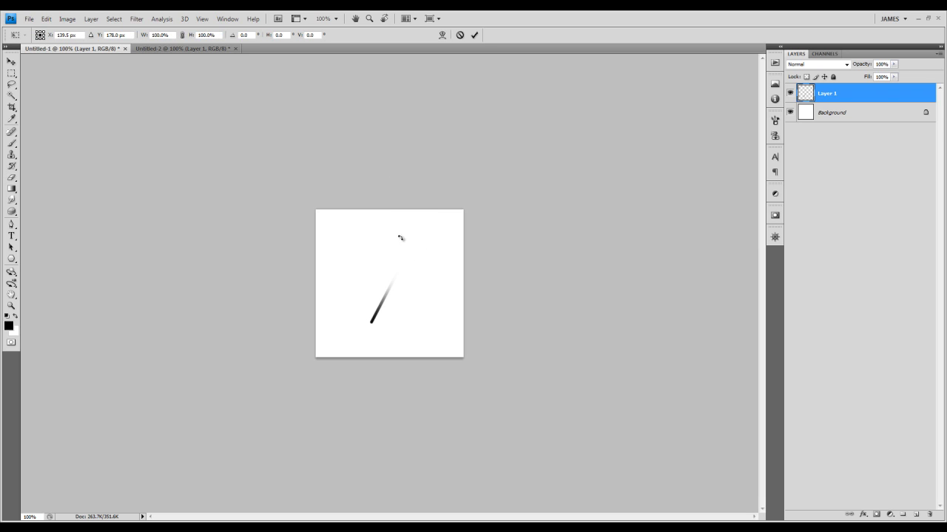
pyautogui.moveTo(400, 268); pyautogui.dragTo(405, 259)
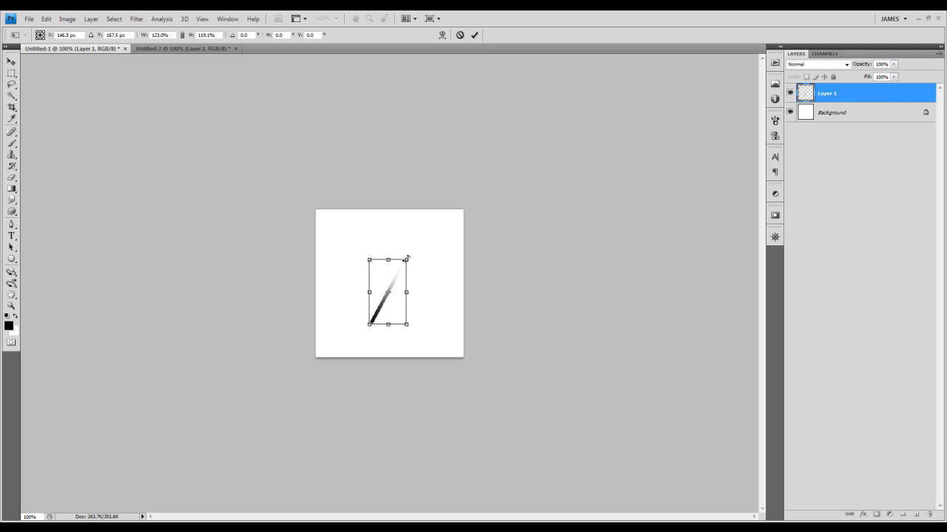
pyautogui.press('Return')
pyautogui.press('e')
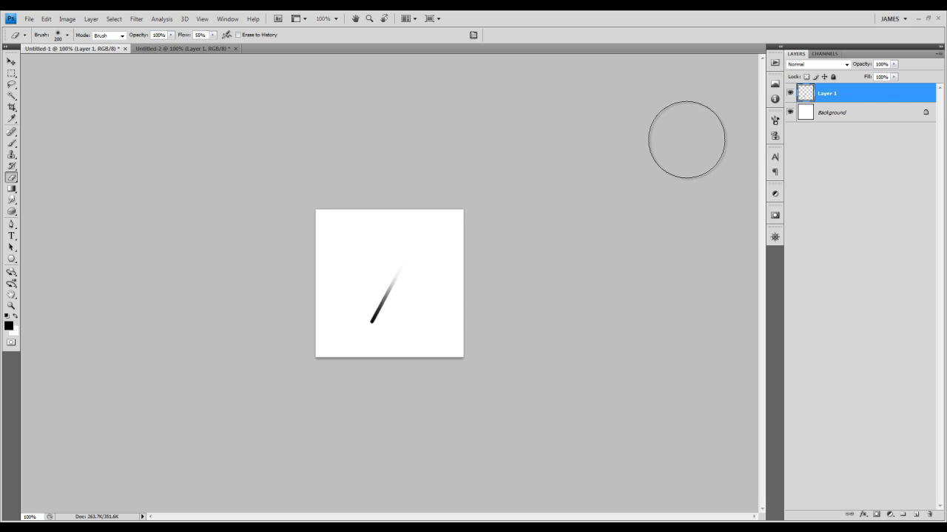
# Step: Hide the Background layer and trim the canvas to its transparent pixels around the streak
pyautogui.click(790, 114)
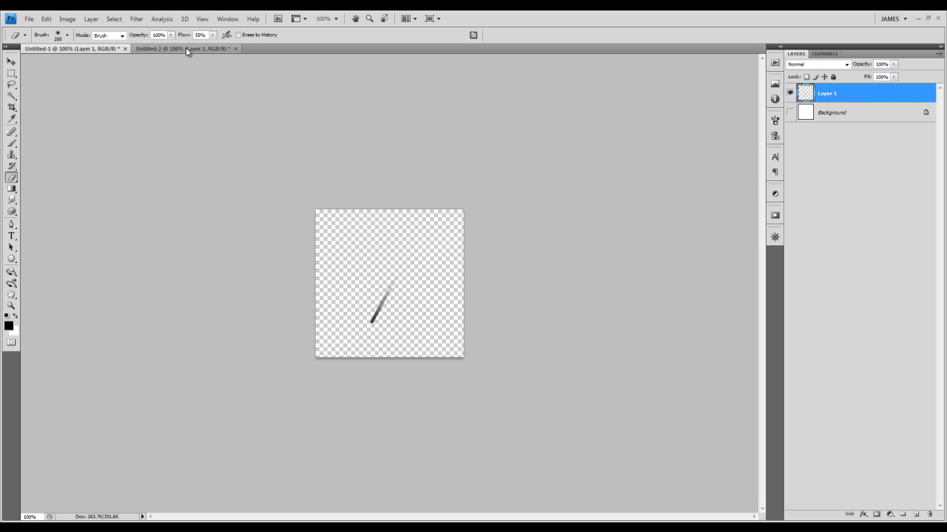
pyautogui.click(68, 20)
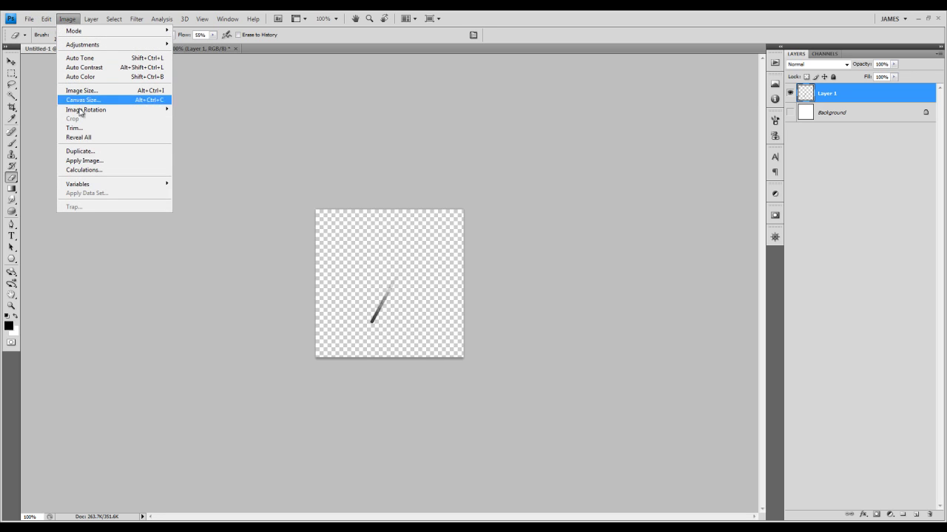
pyautogui.click(89, 130)
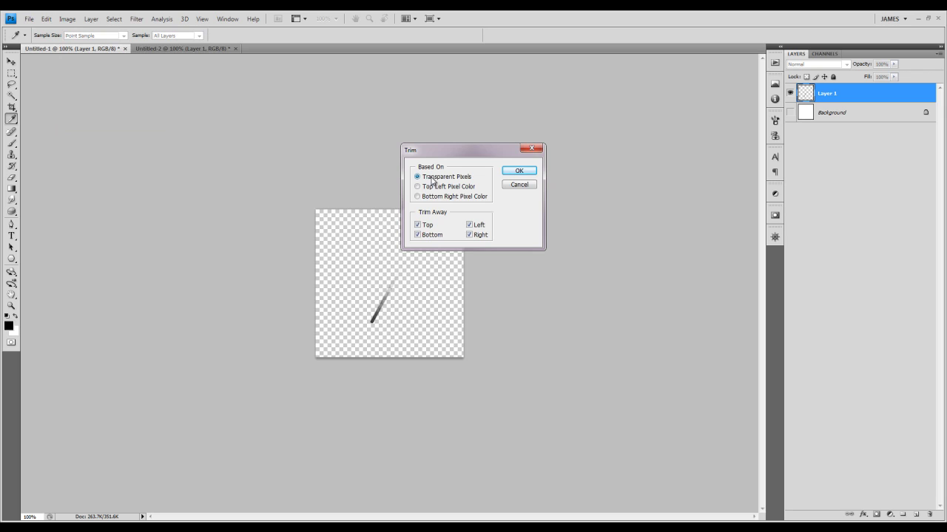
pyautogui.click(519, 172)
pyautogui.press('e')
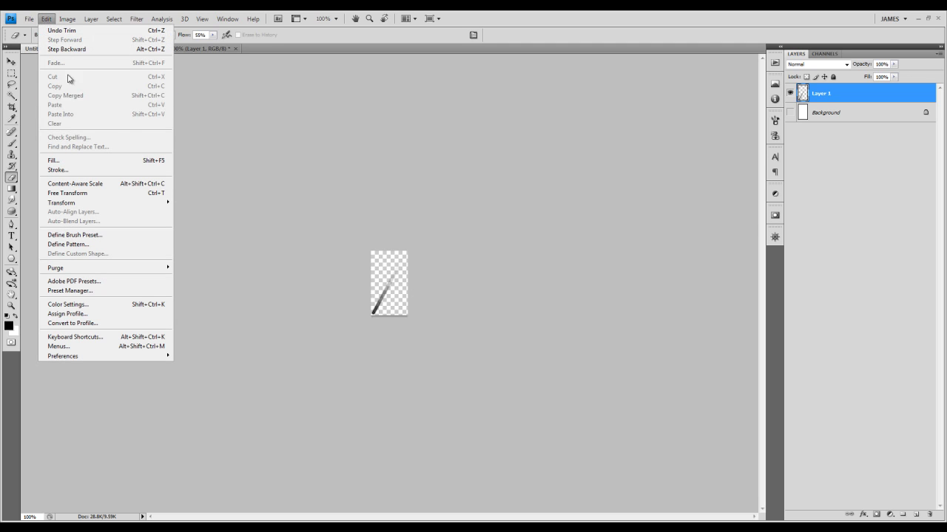
# Step: Define the streak as a new brush named 'rain effect brush'
pyautogui.click(122, 236)
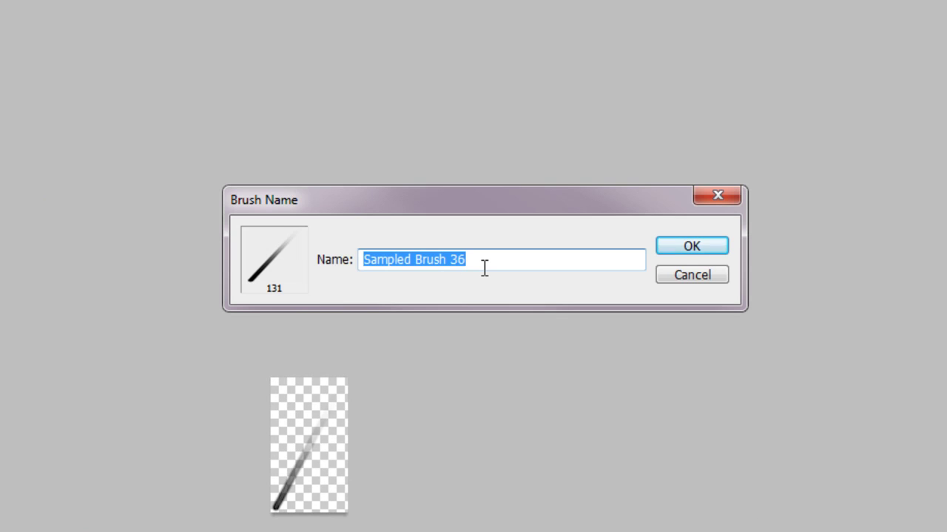
pyautogui.write('r')
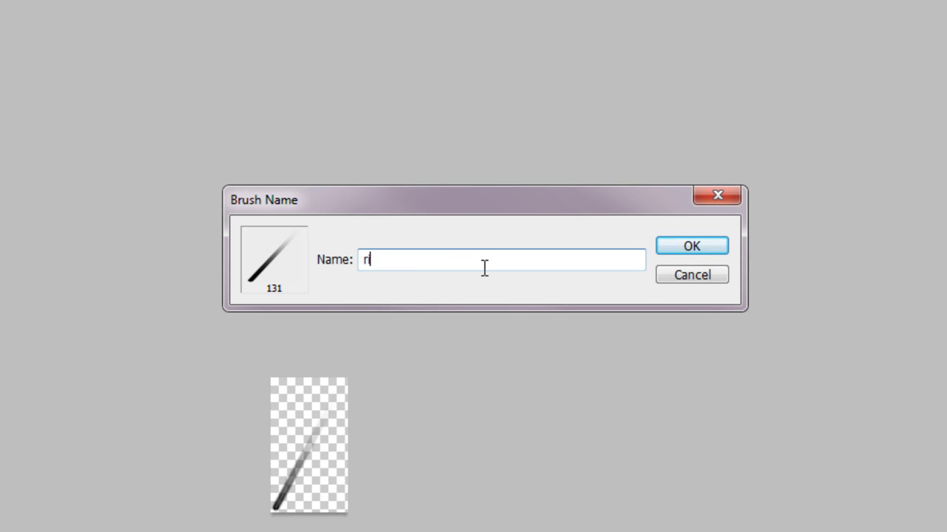
pyautogui.write('ain effect')
pyautogui.write(' brush')
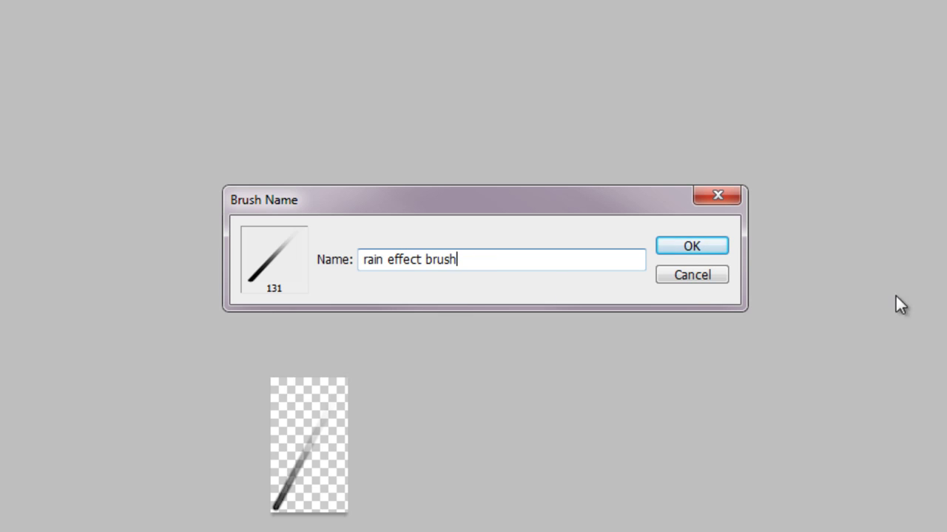
pyautogui.click(699, 244)
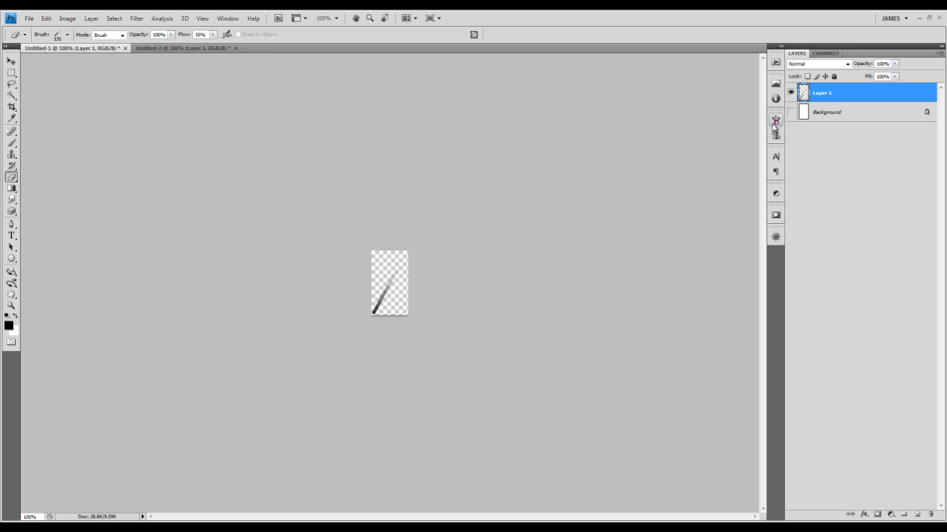
# Step: Show the Brushes panel and enable Shape Dynamics with increased size jitter
pyautogui.click(227, 18)
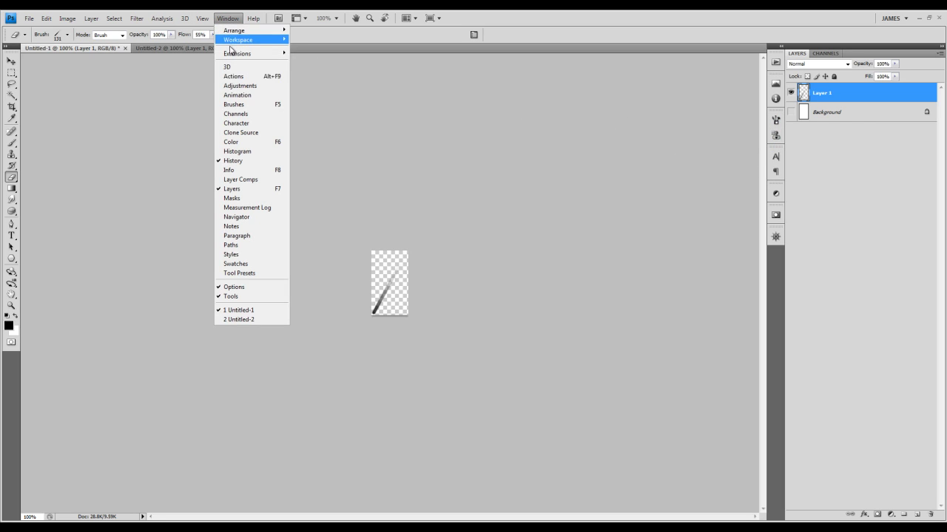
pyautogui.click(238, 105)
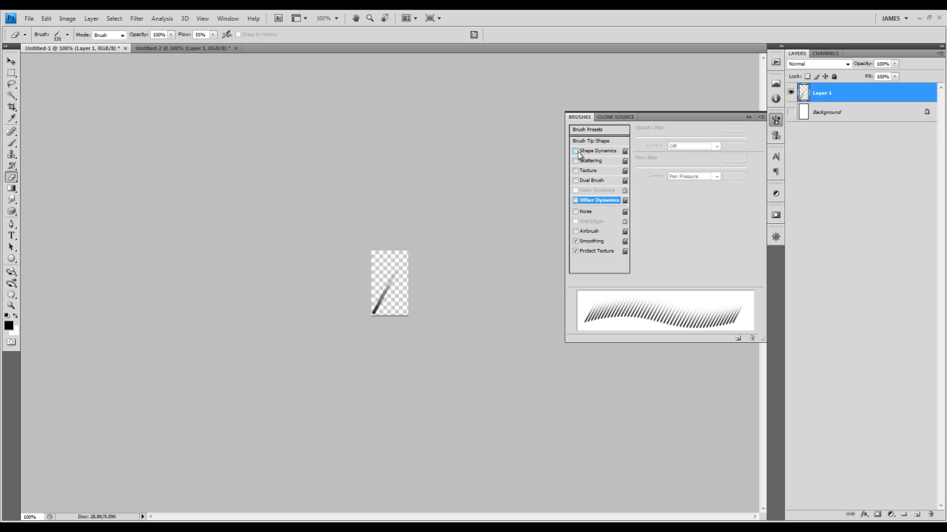
pyautogui.click(575, 151)
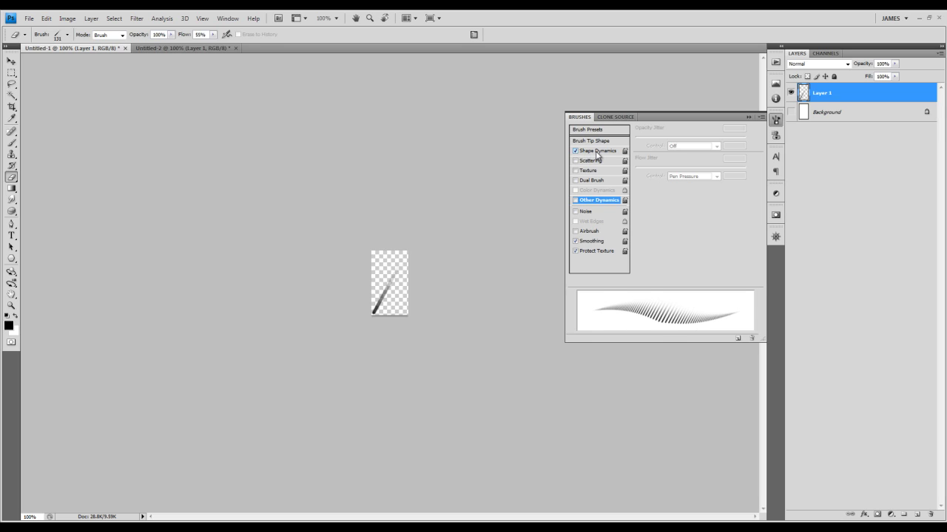
pyautogui.click(597, 152)
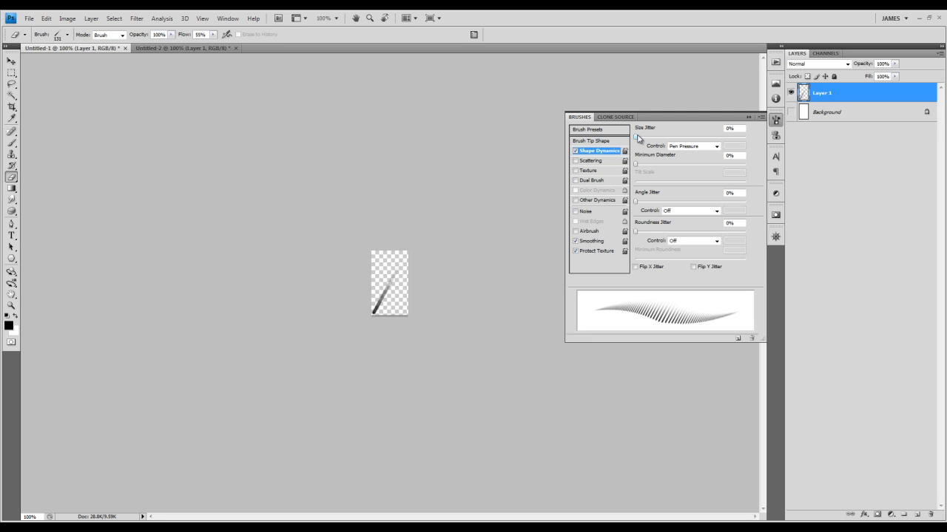
pyautogui.moveTo(635, 138); pyautogui.dragTo(735, 139)
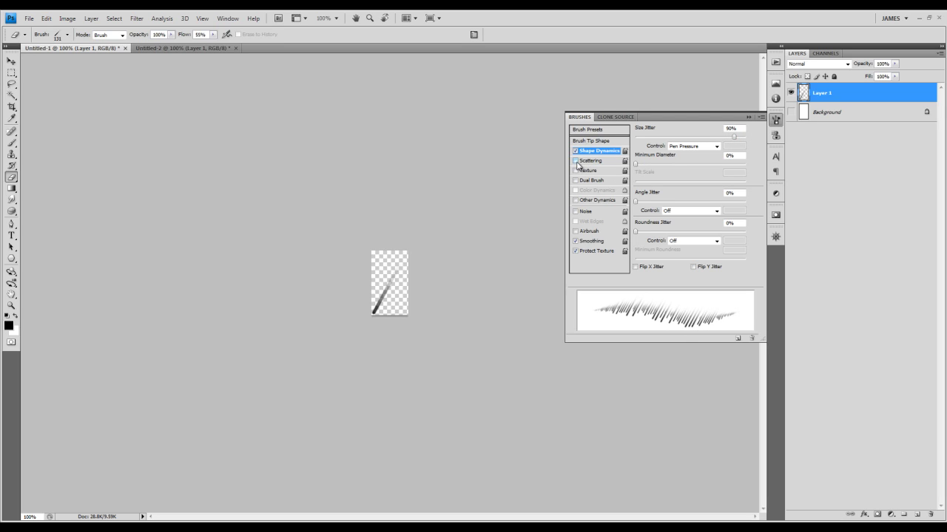
# Step: Enable Scattering at about 646% and Other Dynamics with about 72% opacity jitter
pyautogui.click(592, 160)
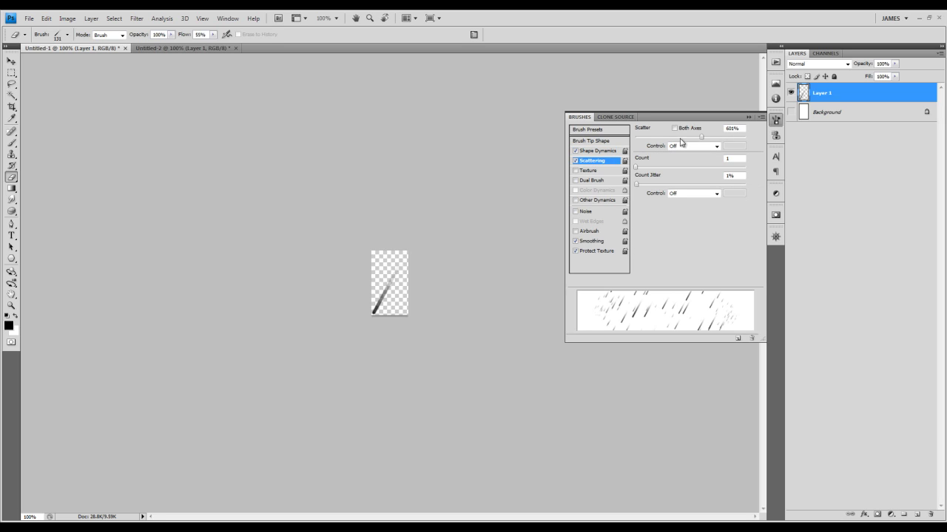
pyautogui.moveTo(706, 135); pyautogui.dragTo(705, 140)
pyautogui.click(576, 202)
pyautogui.click(595, 201)
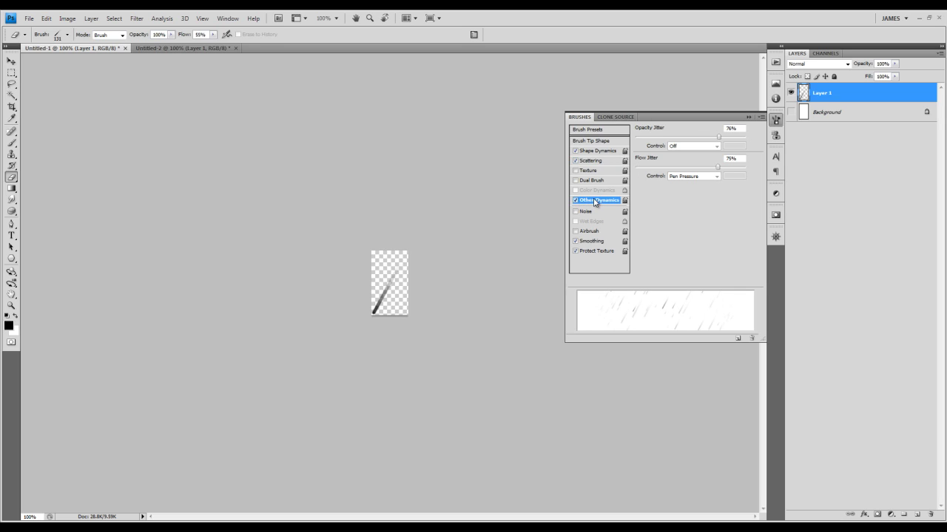
pyautogui.moveTo(719, 139); pyautogui.dragTo(715, 141)
# Step: Save the configured brush settings as a new preset named 'rain effect brush 1'
pyautogui.click(760, 117)
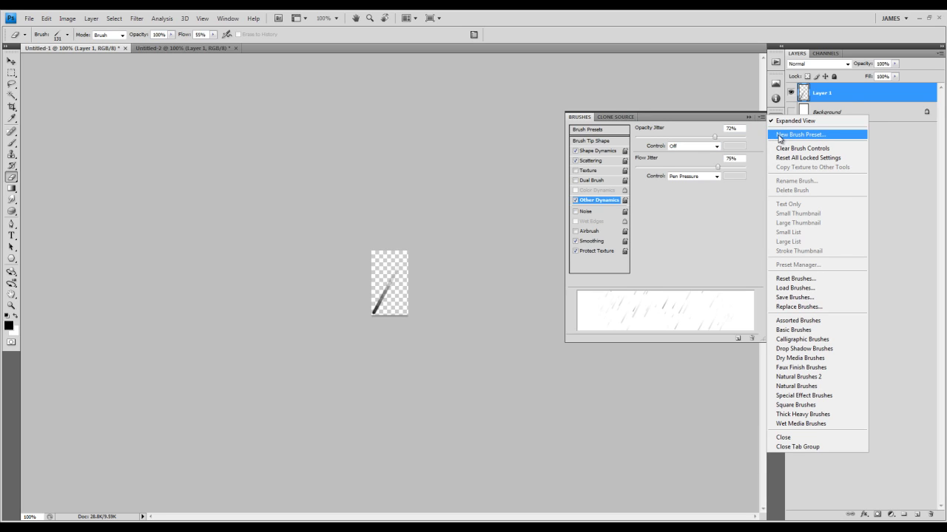
pyautogui.click(778, 137)
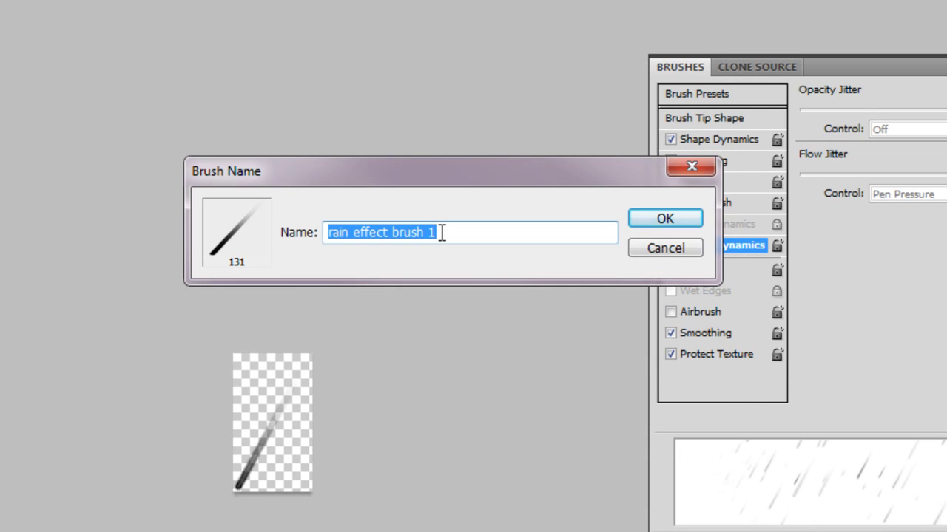
pyautogui.click(655, 218)
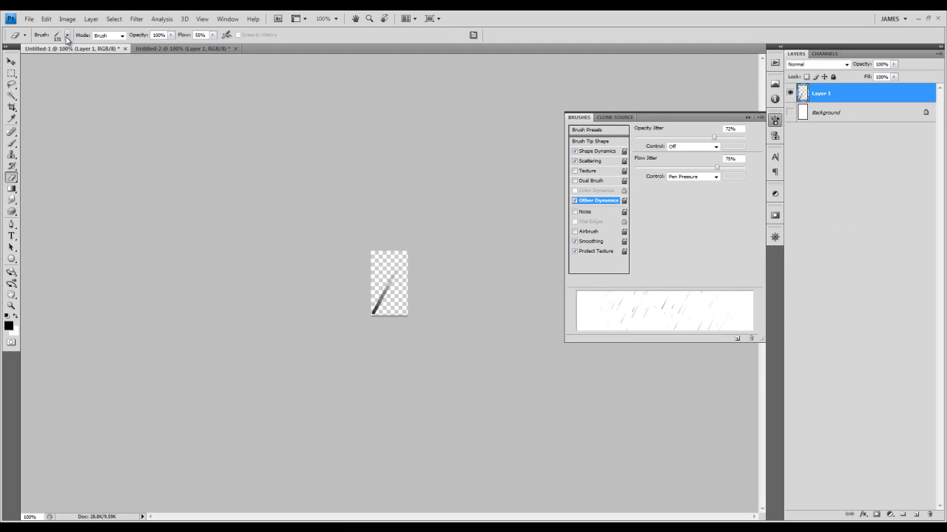
# Step: Select the newly saved rain effect brush 1 from the preset picker
pyautogui.click(67, 35)
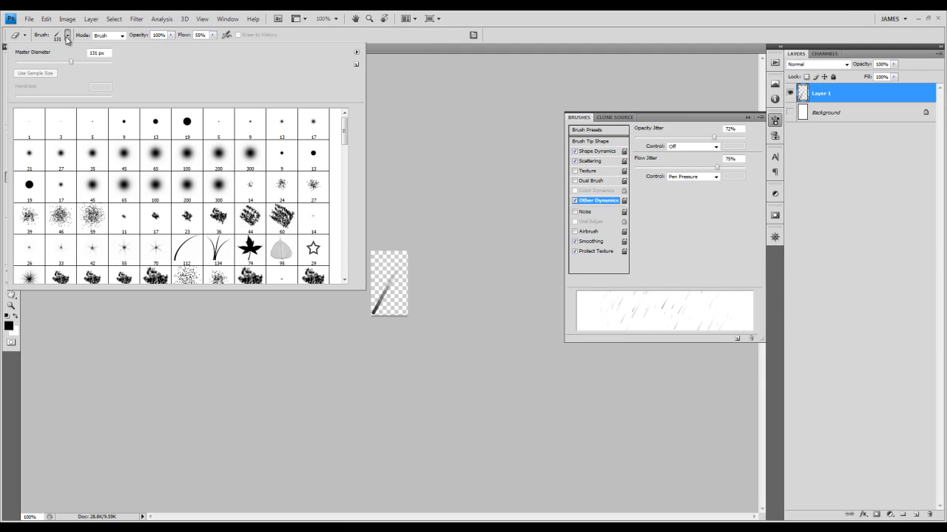
pyautogui.moveTo(344, 137); pyautogui.dragTo(351, 248)
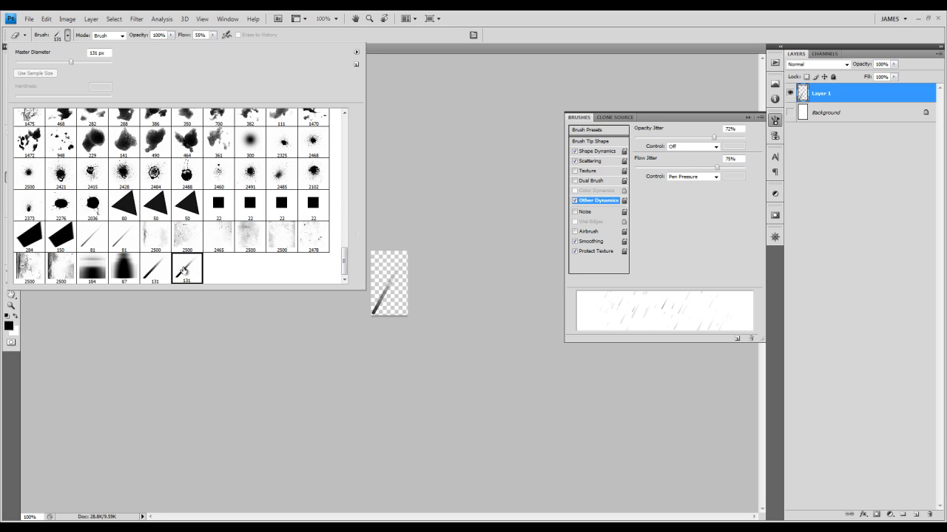
pyautogui.doubleClick(186, 271)
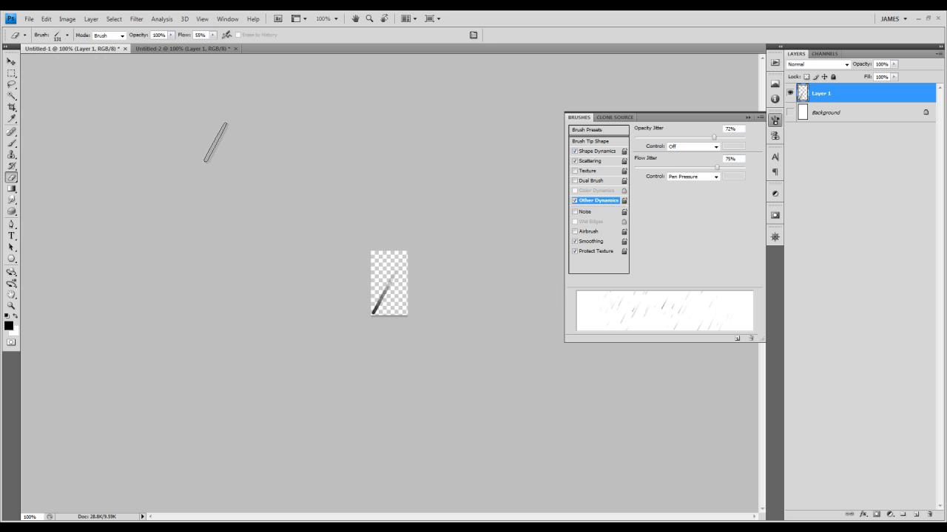
# Step: On Untitled-2, collapse the Brushes panel, hide Layer 1 and make Background active
pyautogui.click(170, 48)
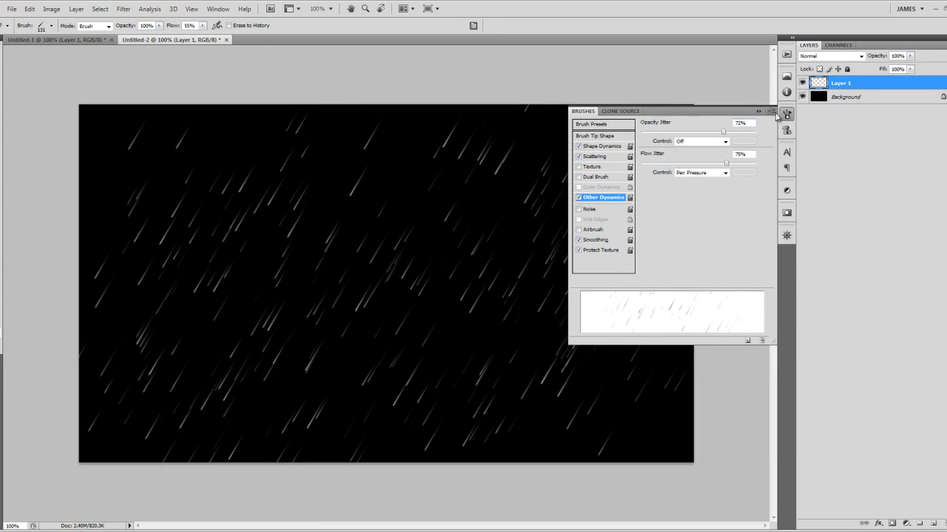
pyautogui.click(786, 114)
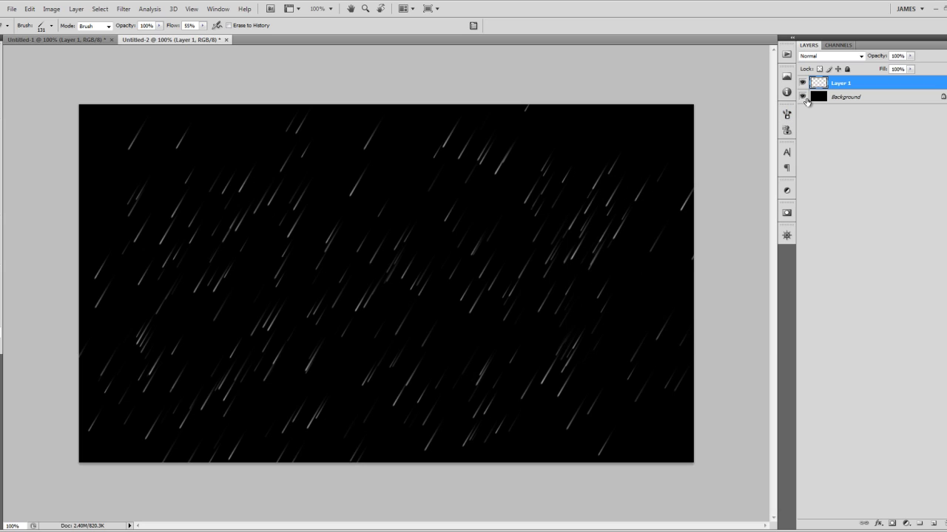
pyautogui.click(802, 83)
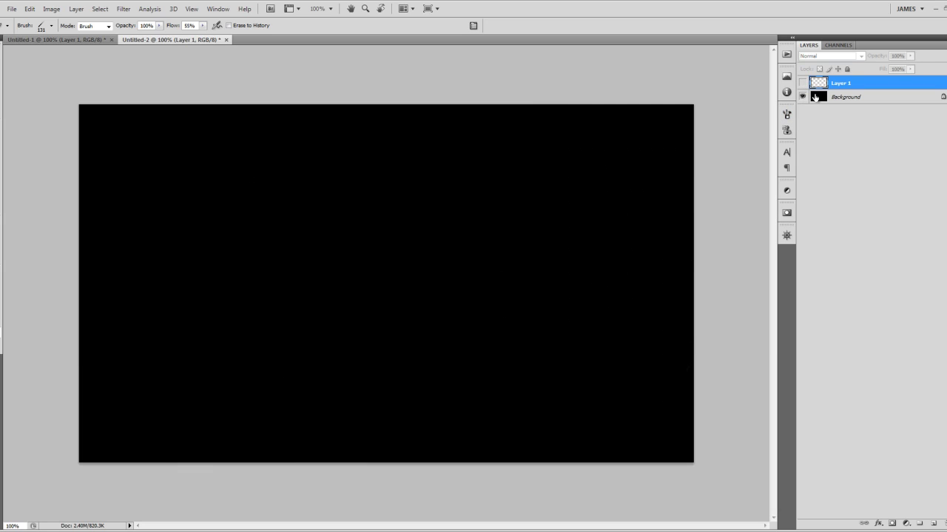
pyautogui.click(815, 96)
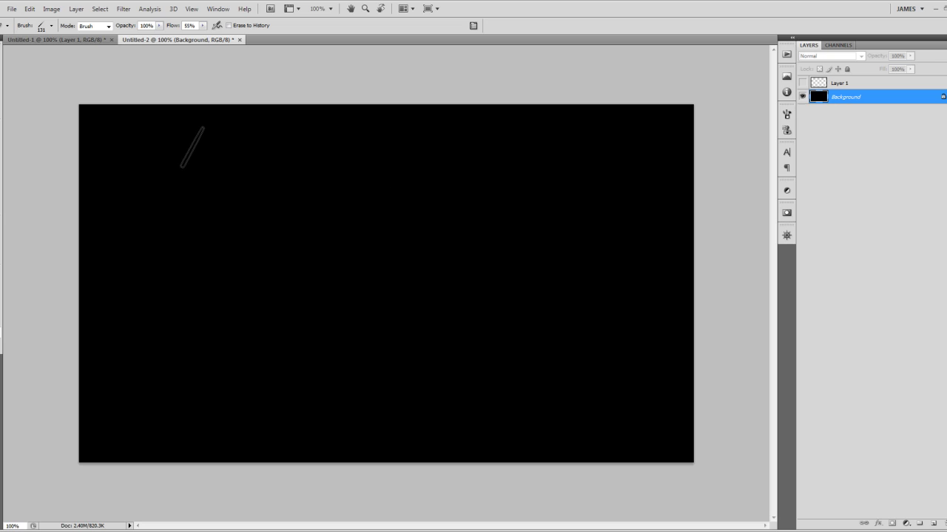
# Step: Paint diagonal rain streaks across the black canvas with the 131 px rain brush
pyautogui.press('b')
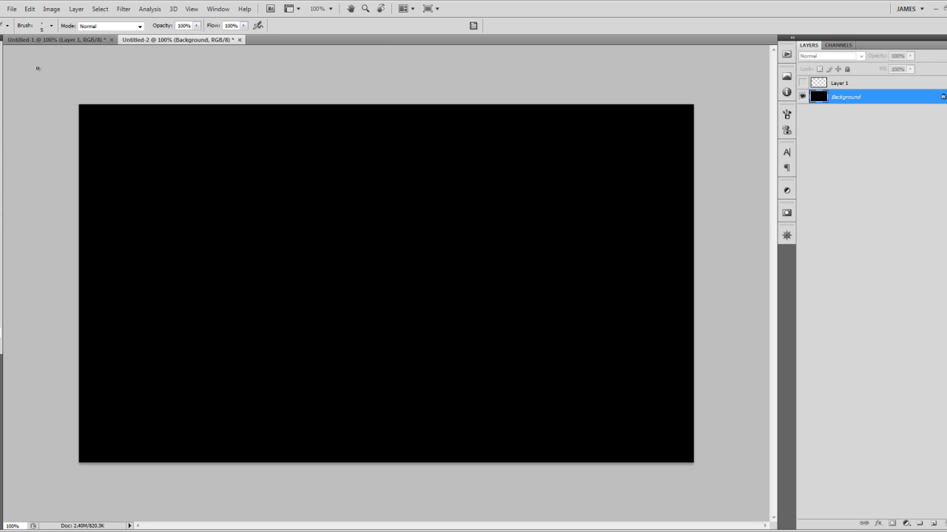
pyautogui.click(51, 26)
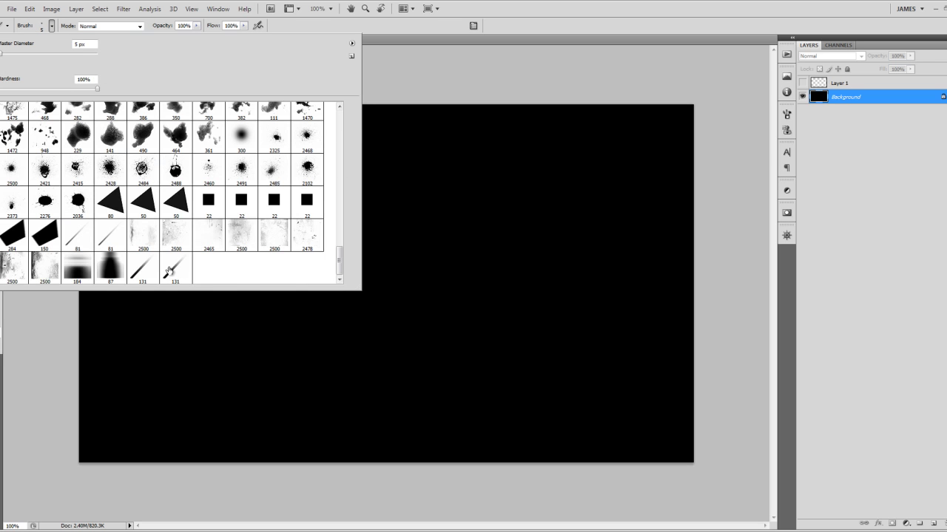
pyautogui.doubleClick(169, 267)
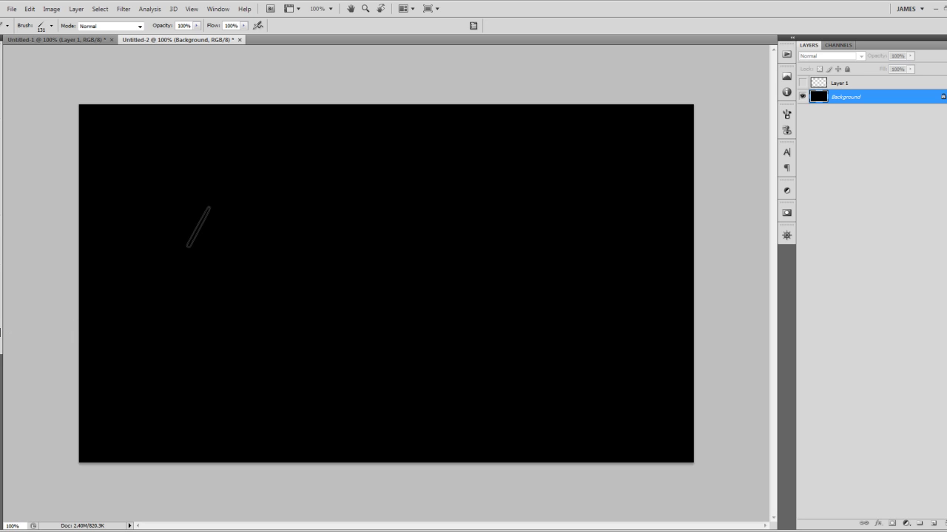
pyautogui.moveTo(196, 194)
pyautogui.mouseDown()
pyautogui.moveTo(271, 244)
pyautogui.moveTo(378, 257)
pyautogui.moveTo(521, 187)
pyautogui.moveTo(528, 223)
pyautogui.moveTo(592, 268)
pyautogui.moveTo(571, 322)
pyautogui.moveTo(515, 320)
pyautogui.moveTo(524, 296)
pyautogui.moveTo(419, 347)
pyautogui.moveTo(388, 389)
pyautogui.moveTo(450, 380)
pyautogui.moveTo(322, 409)
pyautogui.moveTo(327, 354)
pyautogui.moveTo(414, 233)
pyautogui.moveTo(541, 186)
pyautogui.moveTo(608, 190)
pyautogui.moveTo(616, 196)
pyautogui.moveTo(620, 280)
pyautogui.moveTo(587, 375)
pyautogui.mouseUp()
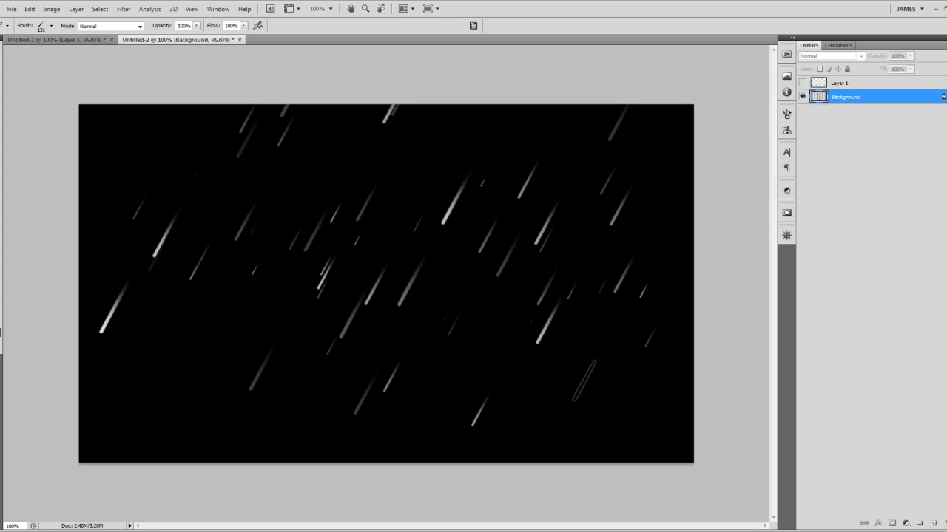
pyautogui.moveTo(312, 348)
pyautogui.mouseDown()
pyautogui.moveTo(224, 327)
pyautogui.moveTo(172, 362)
pyautogui.mouseUp()
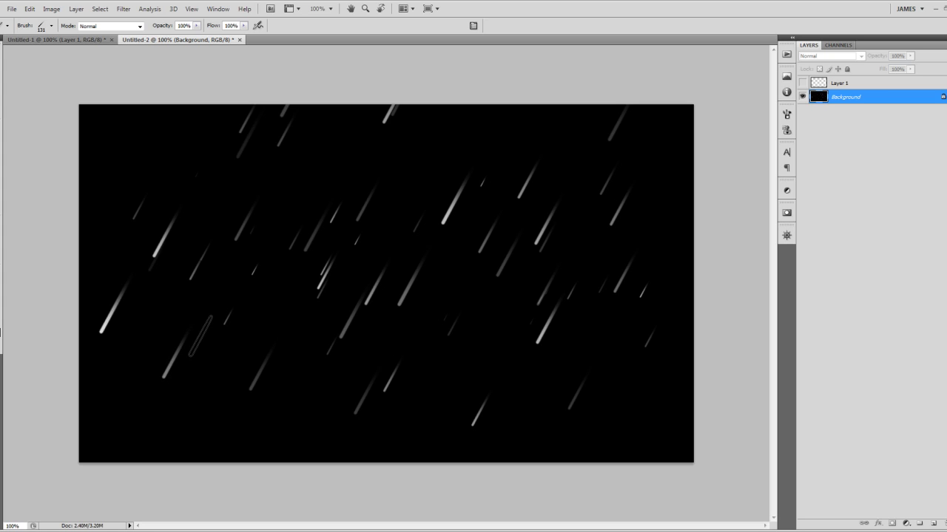
pyautogui.moveTo(215, 168); pyautogui.dragTo(171, 199)
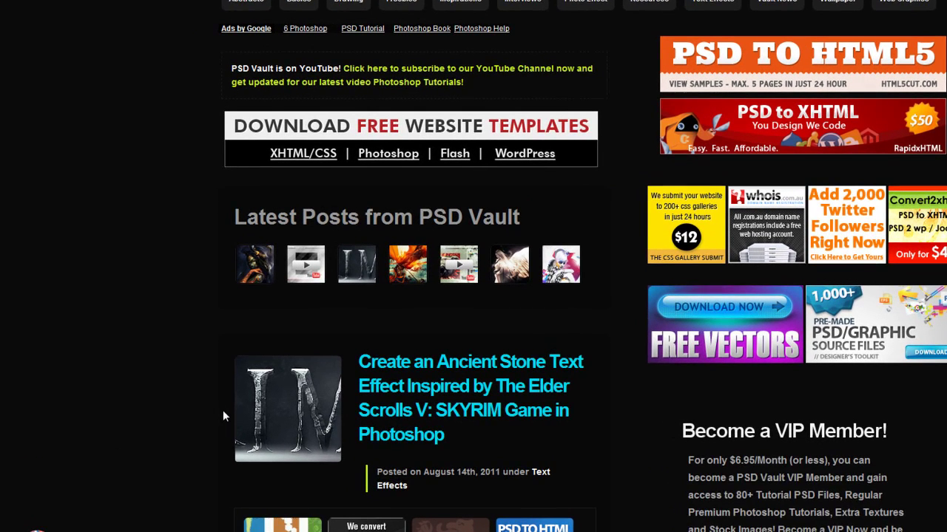
# Step: Enlarge and zoom into PSD Vault's suited-man rain poster, then return to Photoshop
pyautogui.scroll(-1, 223, 417)
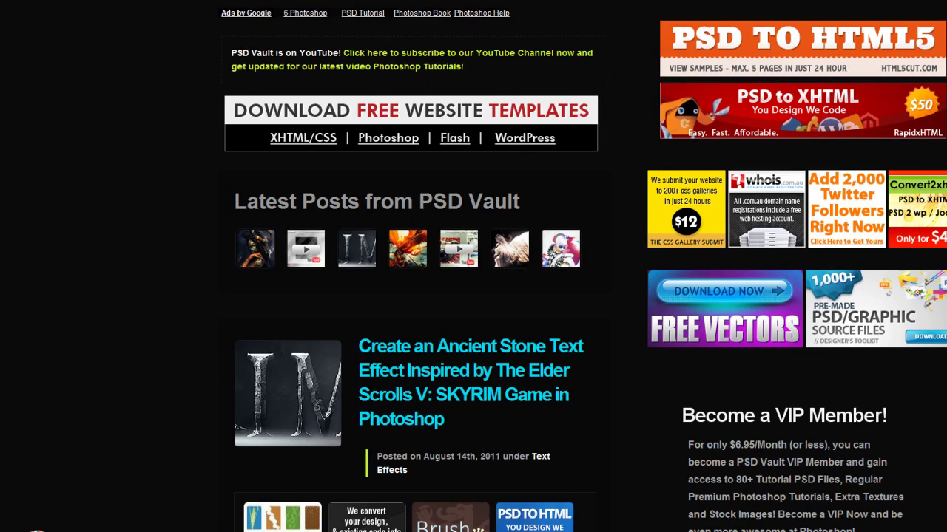
pyautogui.scroll(-3, 196, 282)
pyautogui.scroll(-5, 187, 281)
pyautogui.scroll(-5, 185, 284)
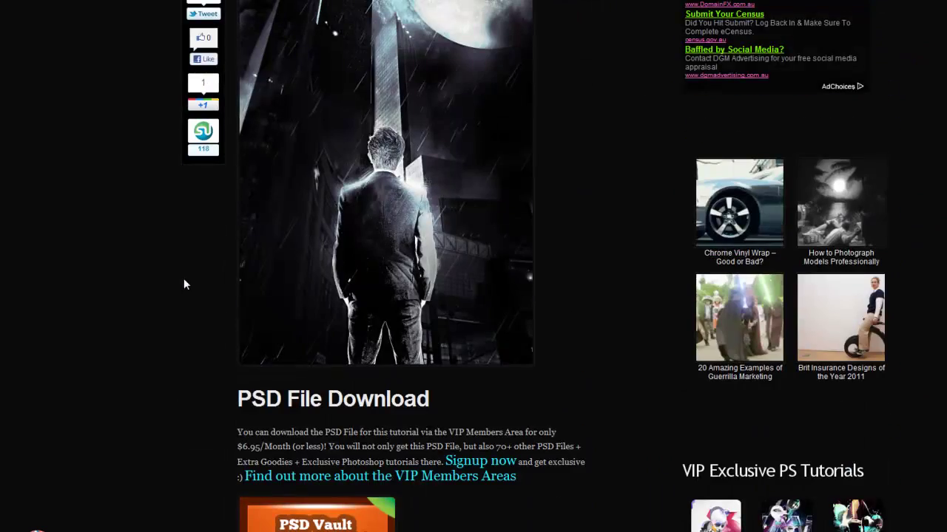
pyautogui.click(373, 175)
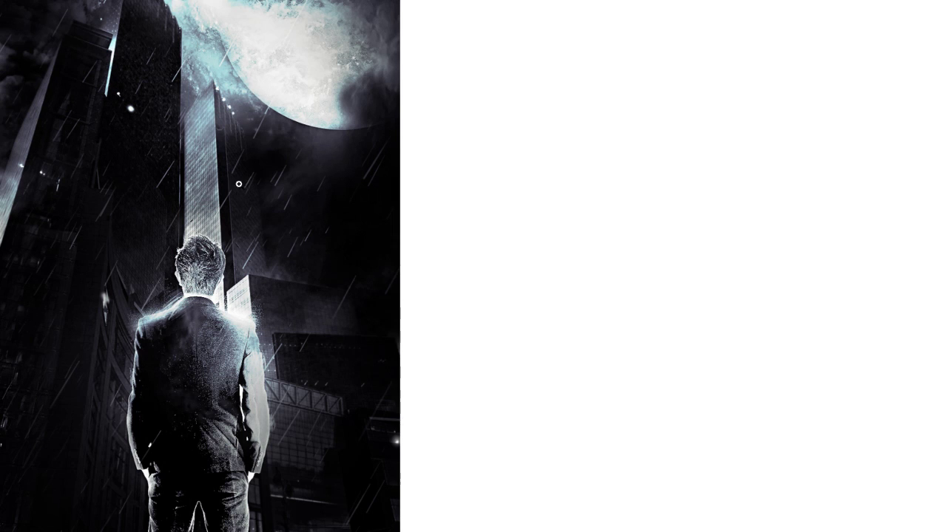
pyautogui.click(220, 164)
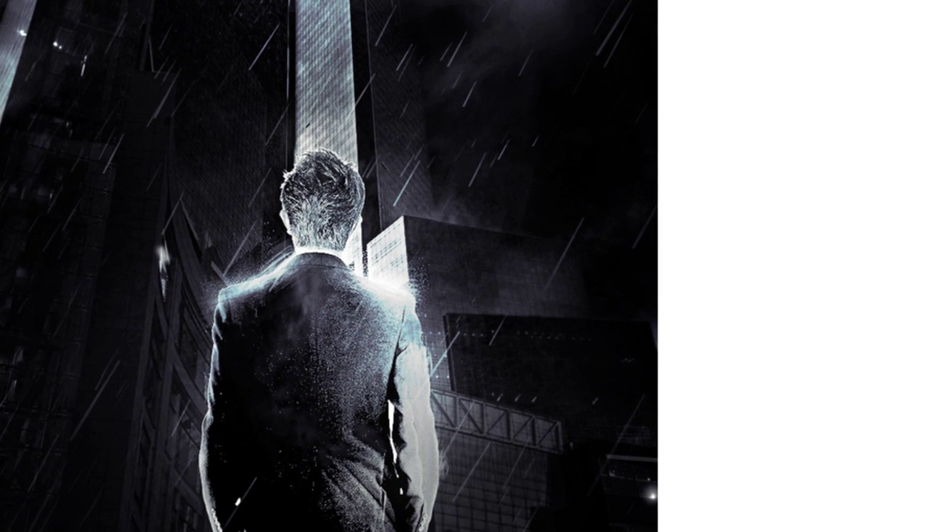
pyautogui.click(461, 525)
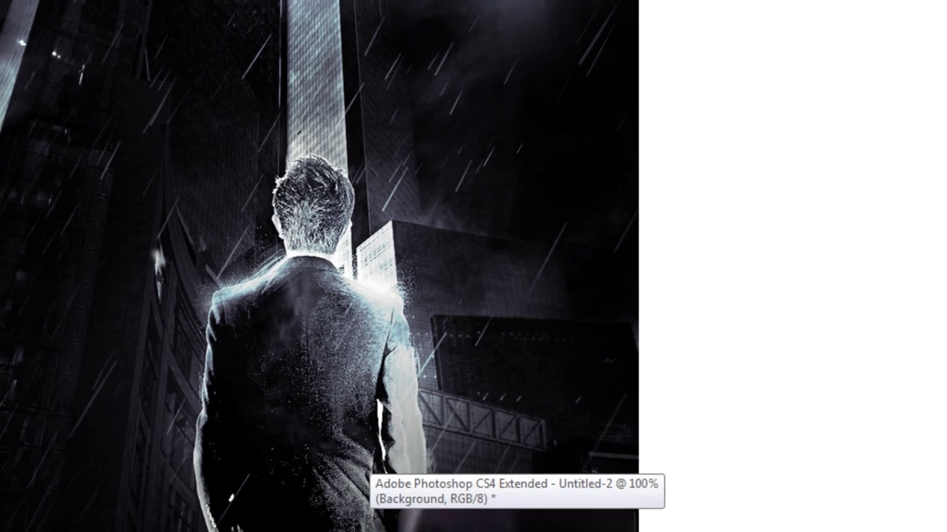